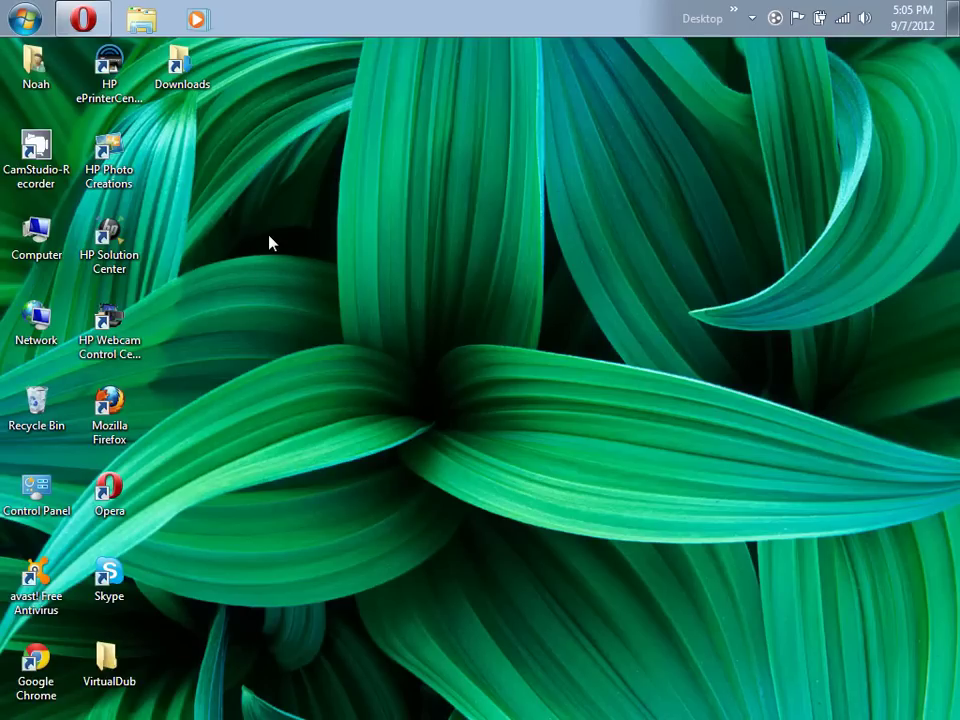
- Open the Minecraft 1.3.2 download link for TooManyItems from the mod's forum post in Opera
left_click(83, 18)
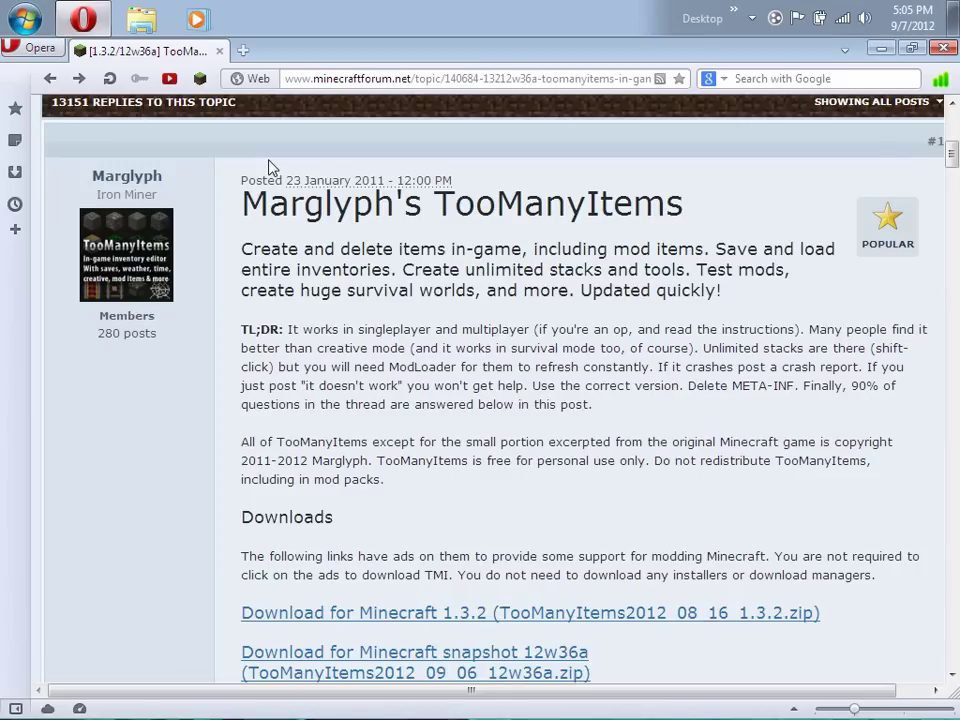
left_click(407, 80)
left_click(407, 80)
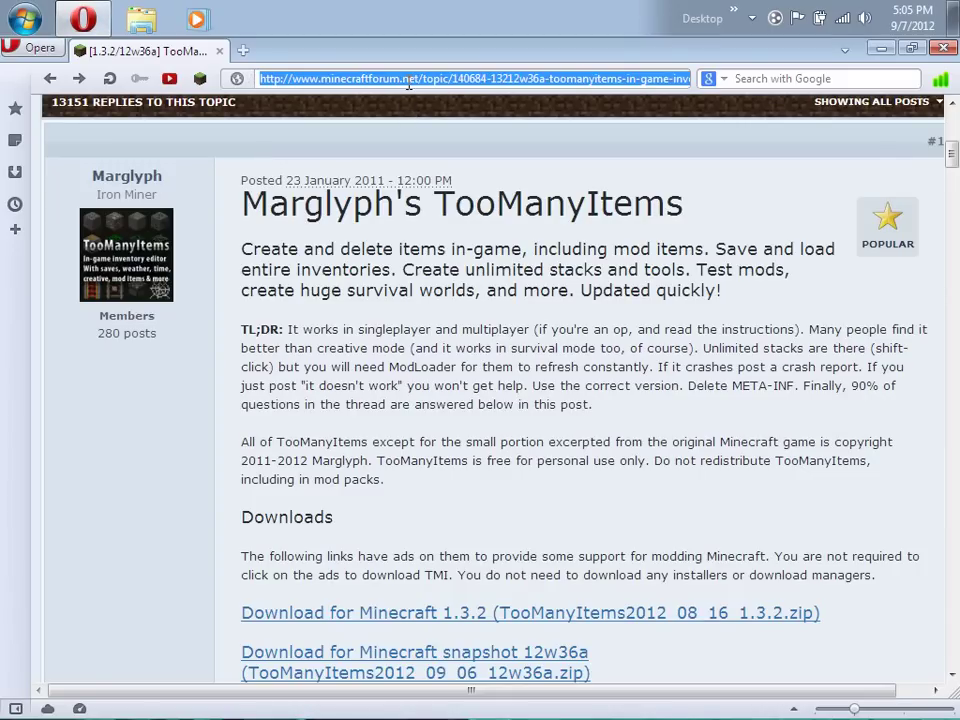
left_click(377, 274)
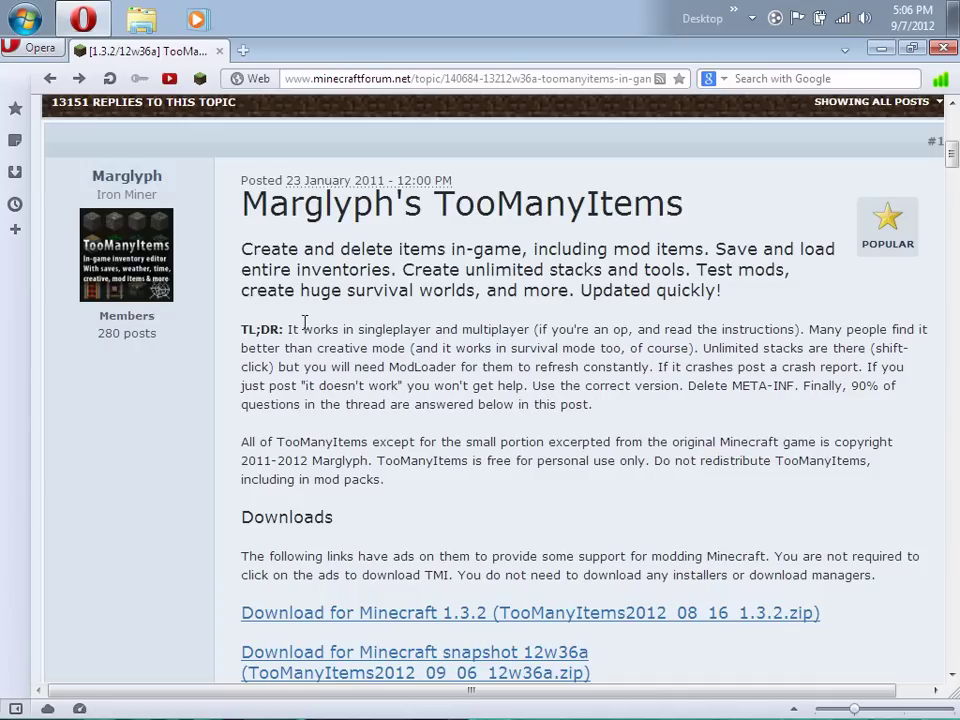
scroll(330, 548, "down", 2)
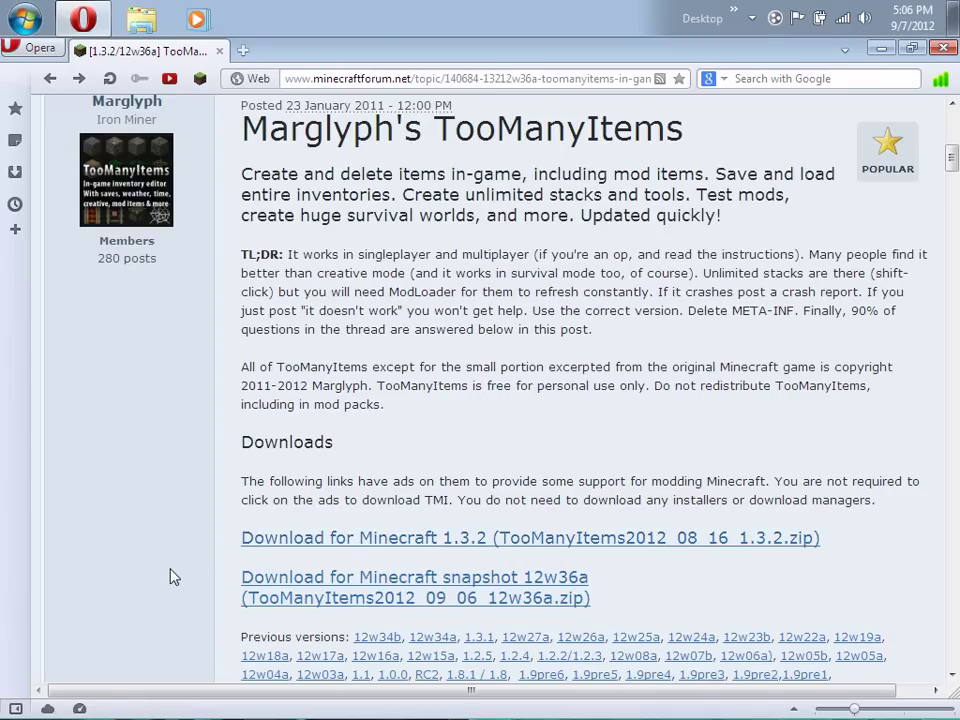
left_click(330, 546)
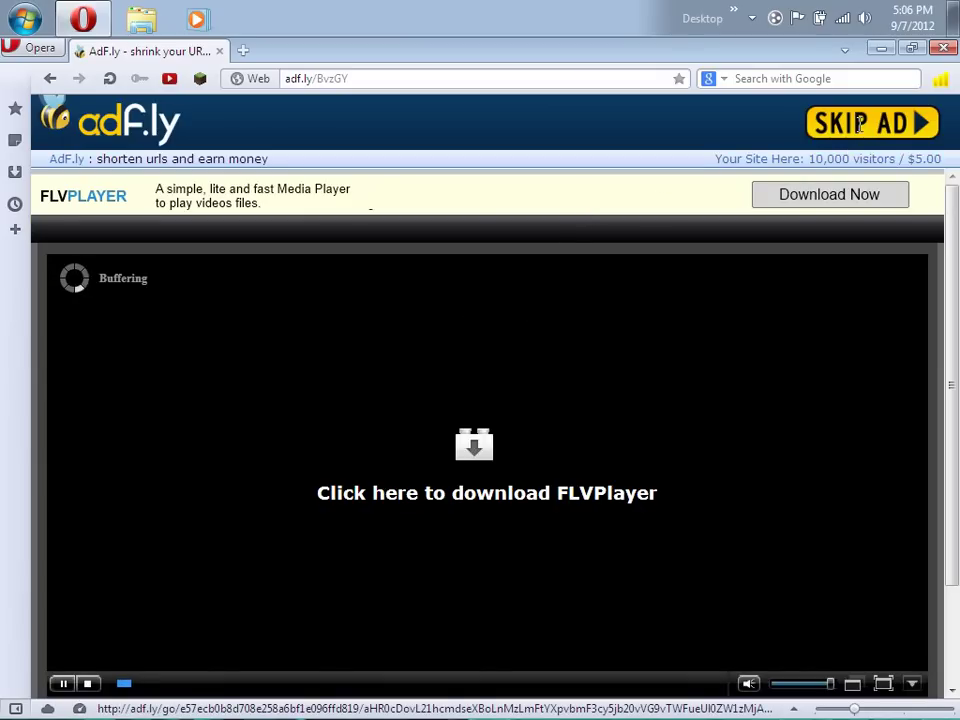
- Skip the ad, save TooManyItems2012_08_16_1.3.2.zip in My Videos, and close the ad page
left_click(861, 120)
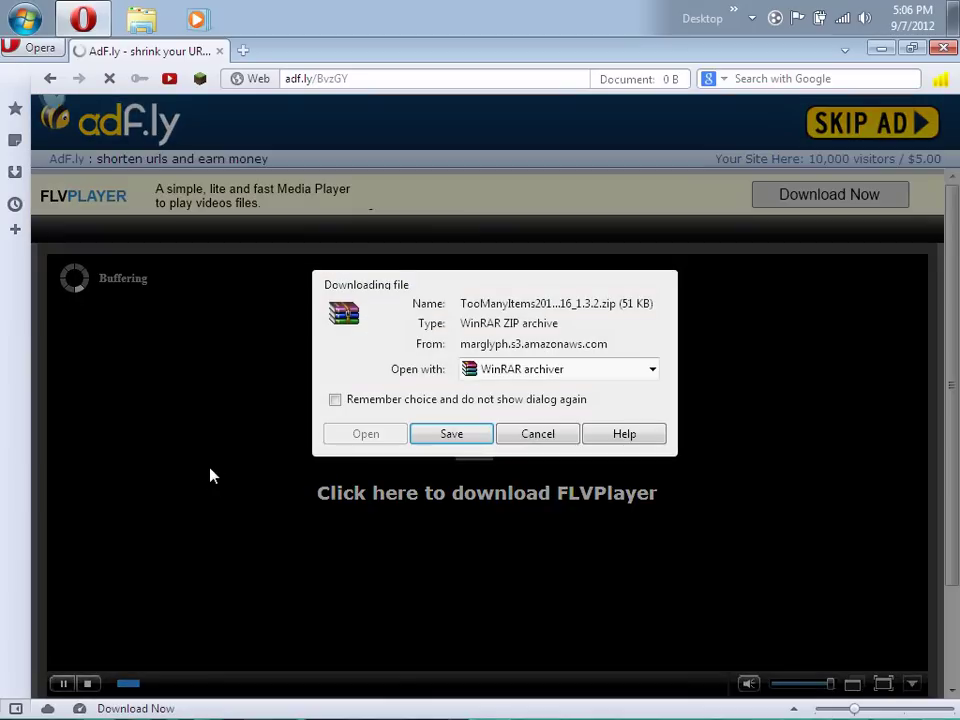
left_click(452, 437)
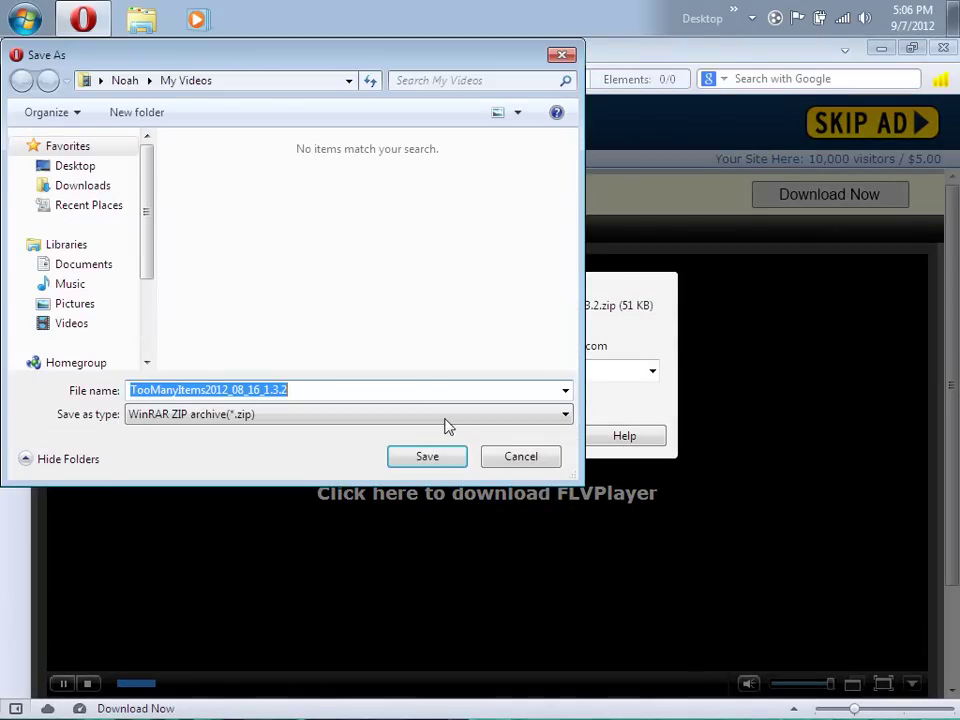
left_click(420, 459)
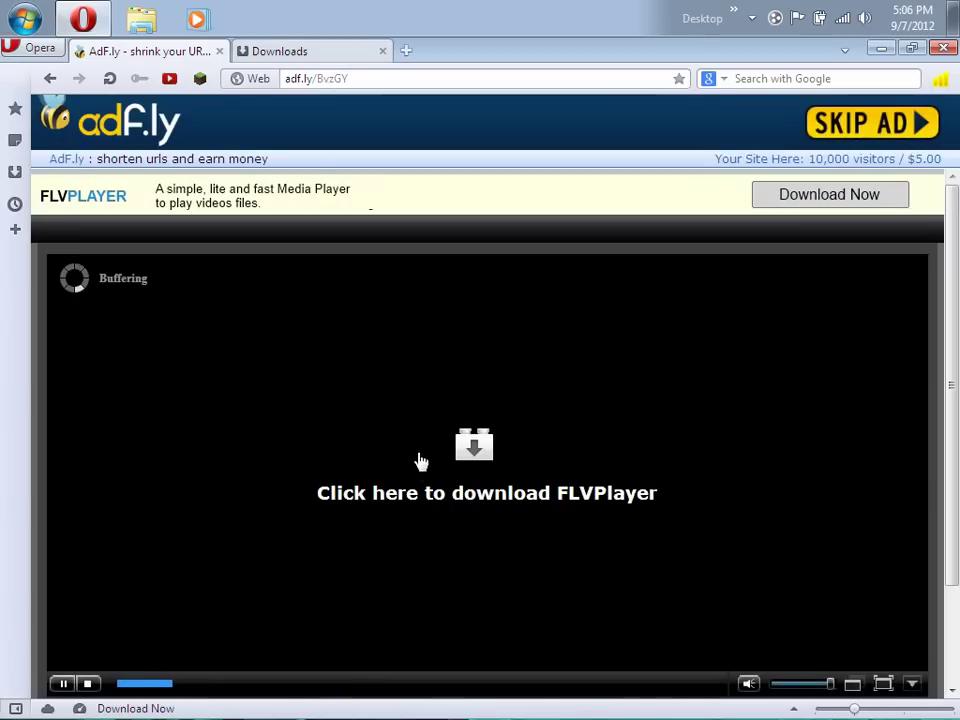
left_click(221, 51)
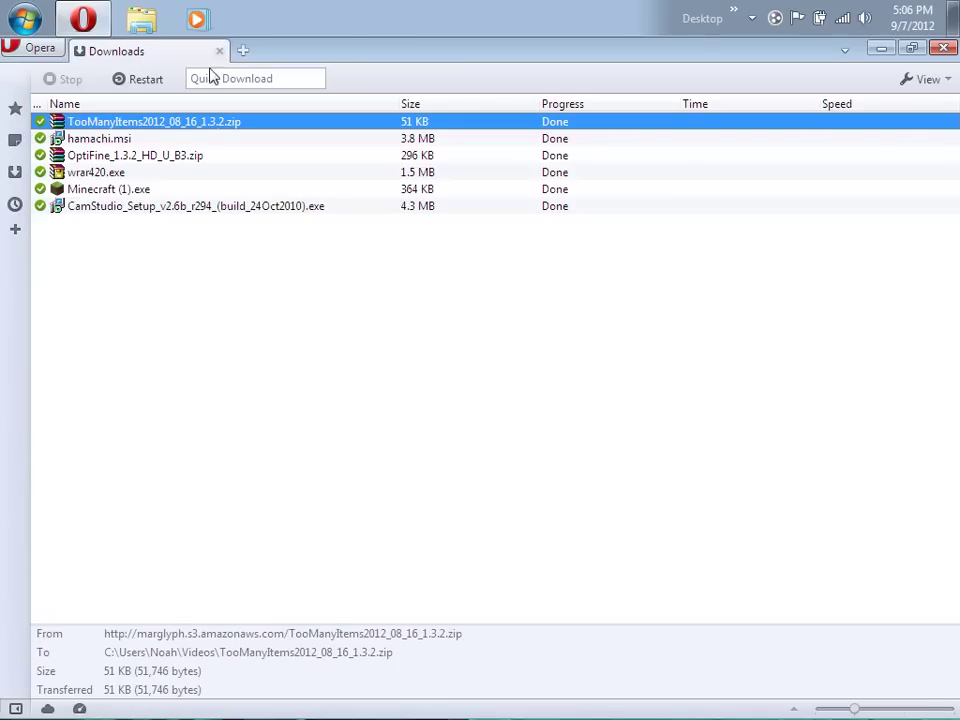
- Open the Roaming folder through %appdata% and go into the bin folder inside .minecraft
left_click(24, 18)
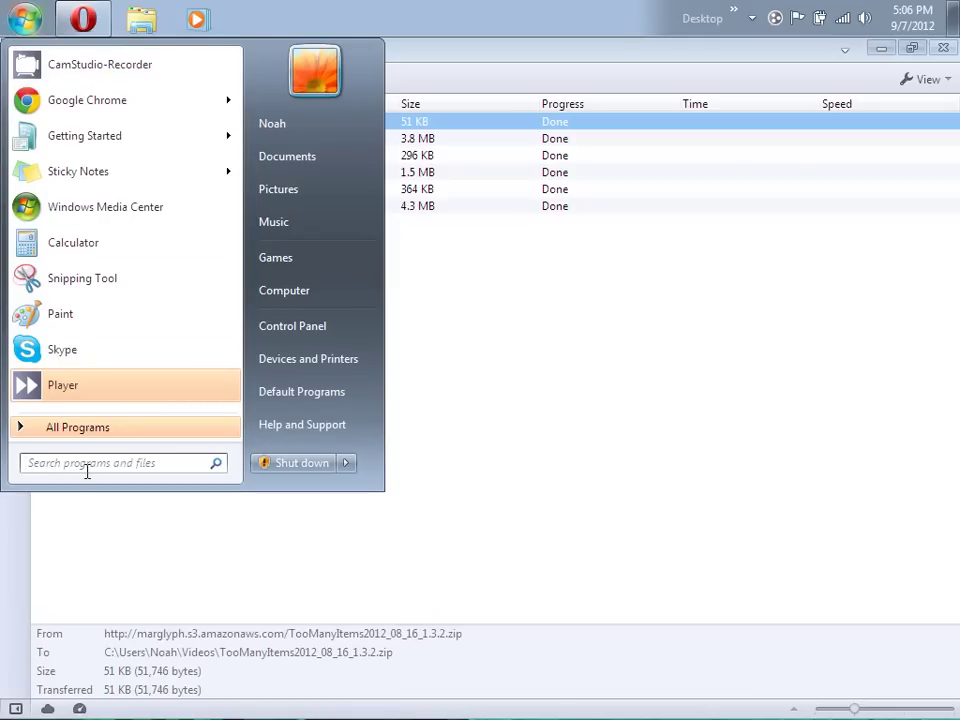
type("%appdata%")
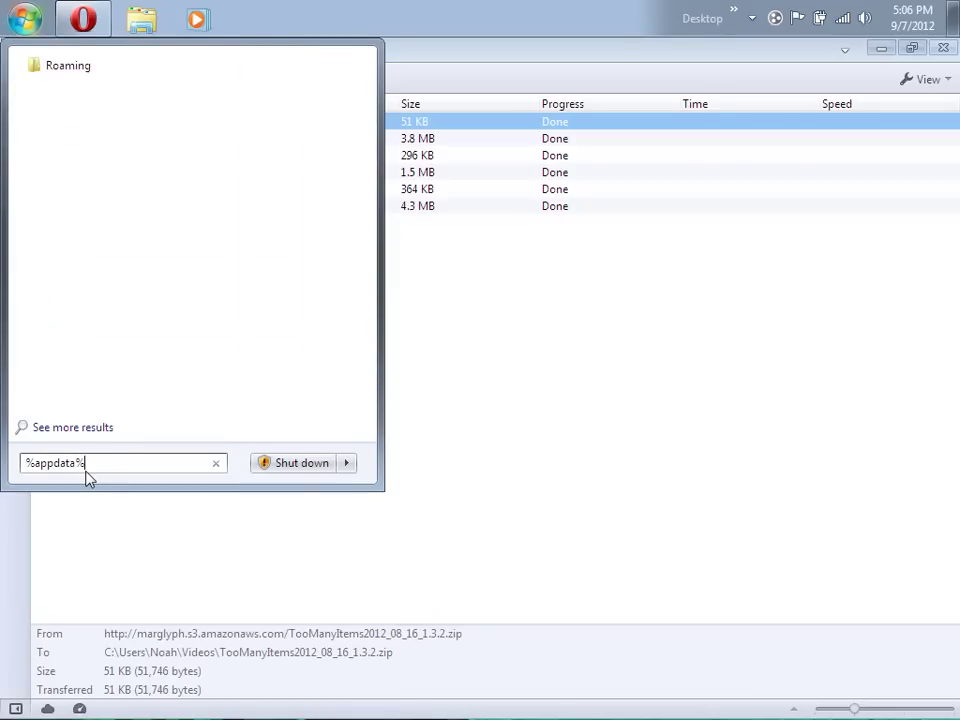
key("Return")
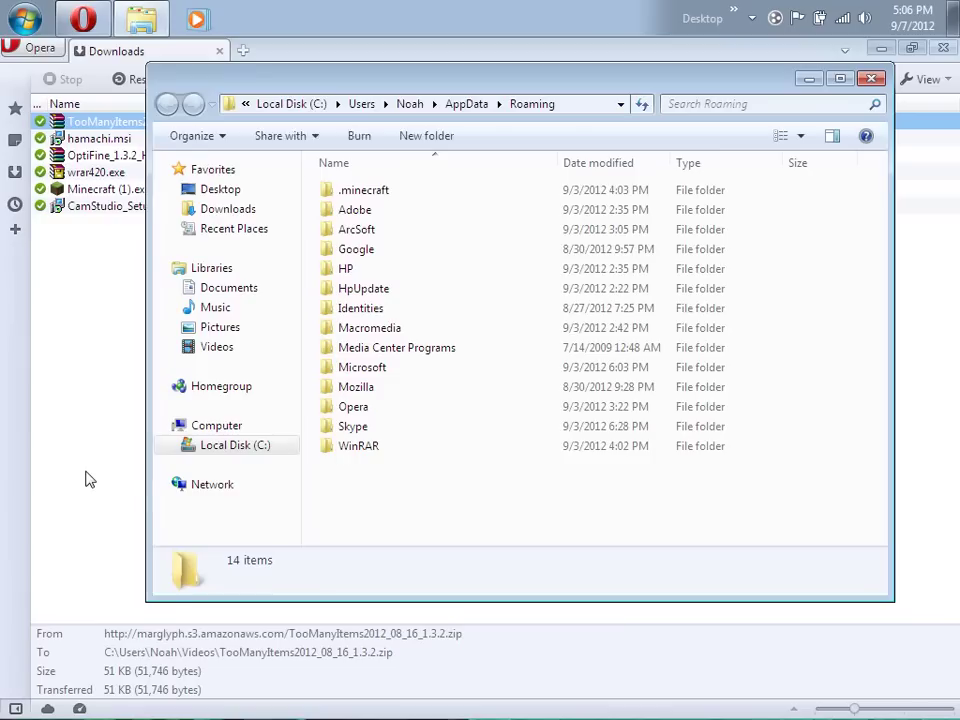
double_click(380, 191)
double_click(380, 191)
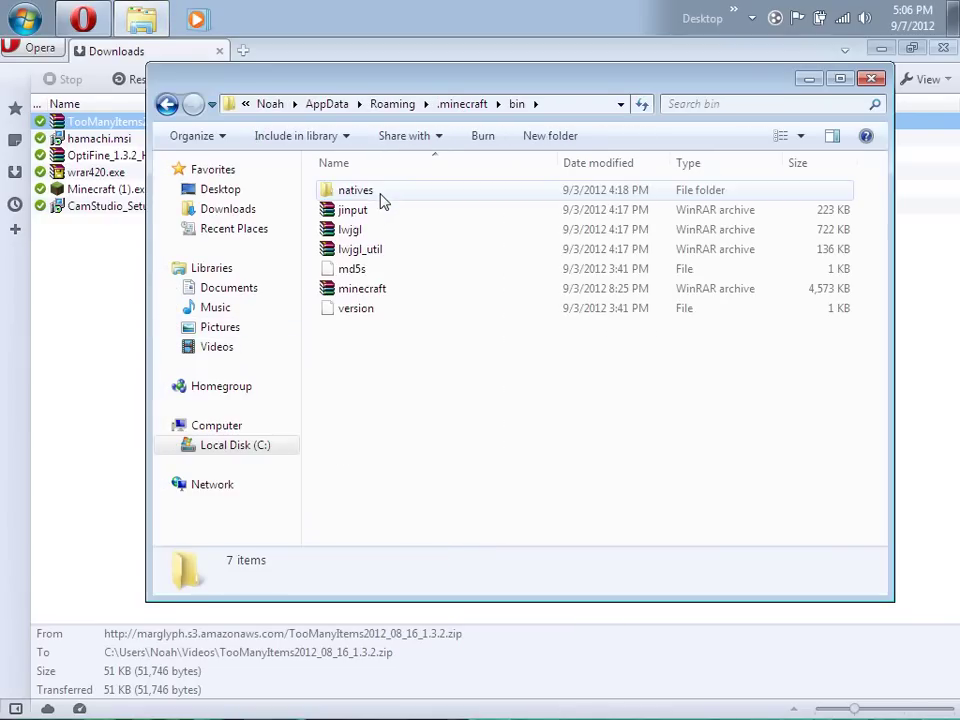
- Open the minecraft archive in WinRAR, close the bin folder window, and maximize the archive window
right_click(380, 296)
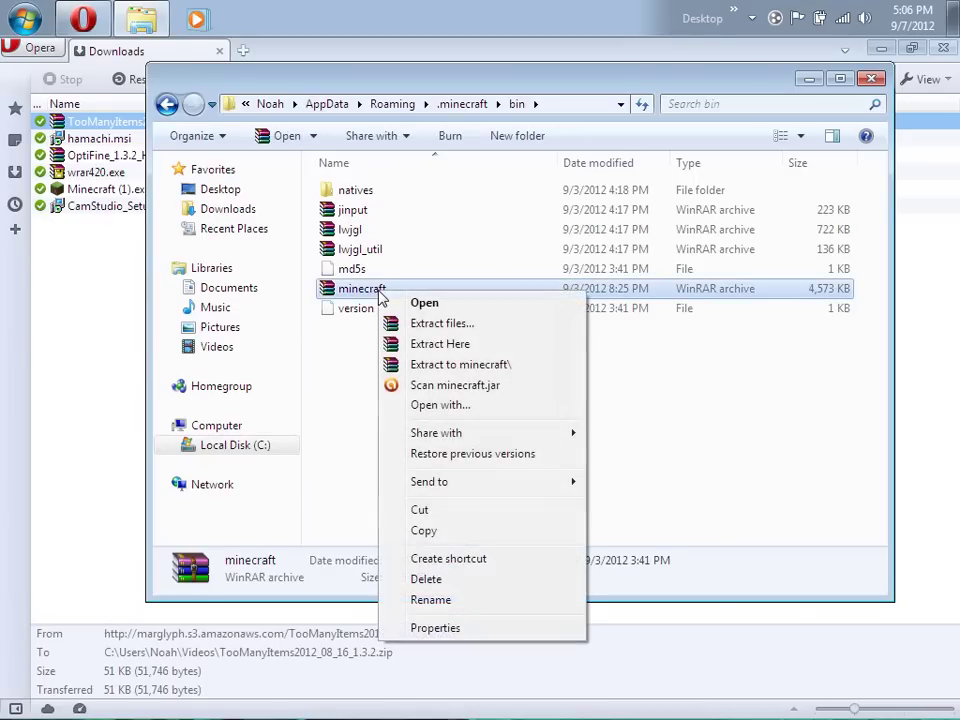
left_click(339, 360)
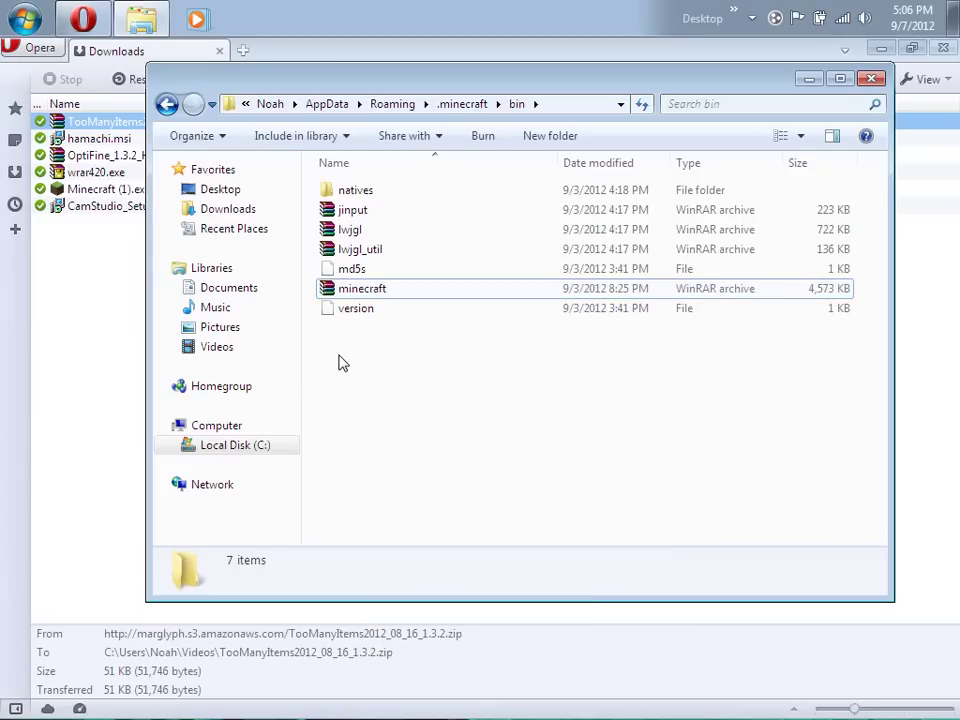
left_click(374, 296)
double_click(373, 292)
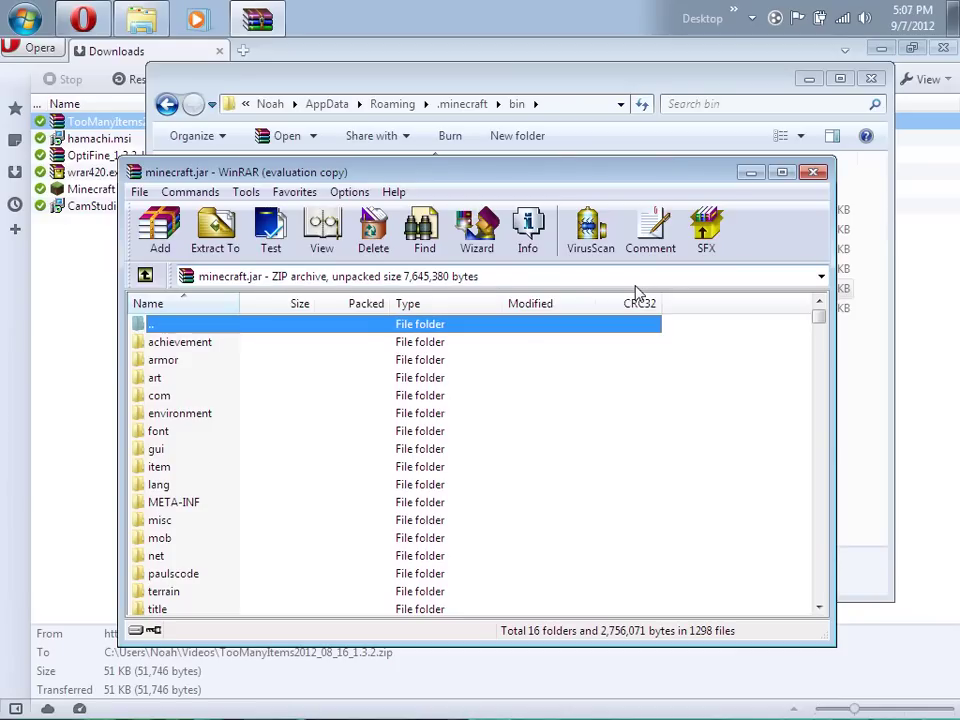
left_click(735, 91)
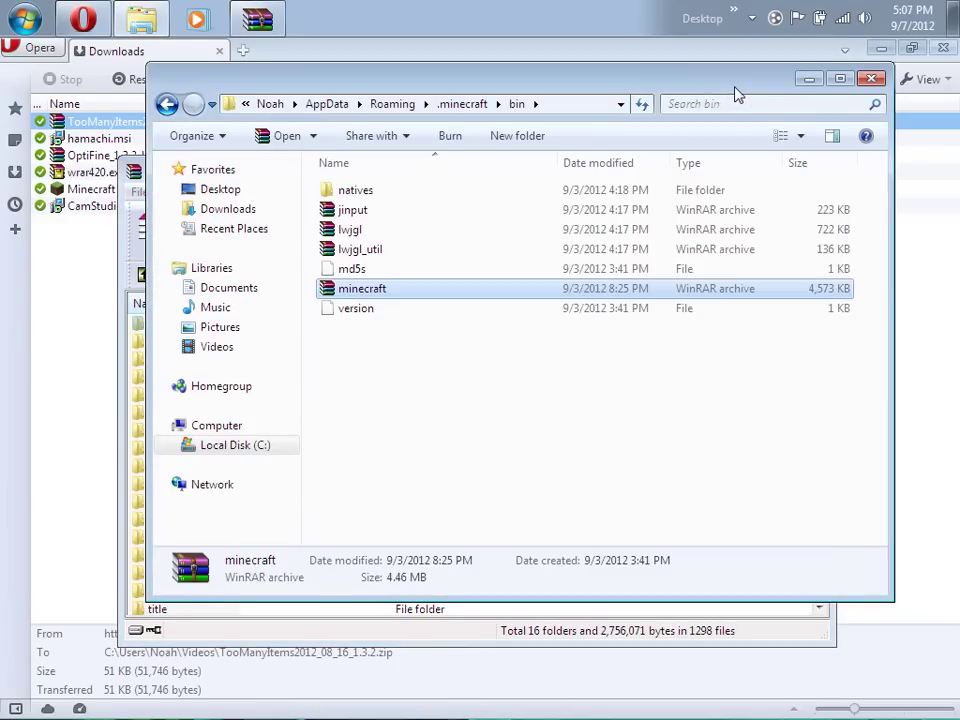
left_click(870, 80)
left_click(783, 173)
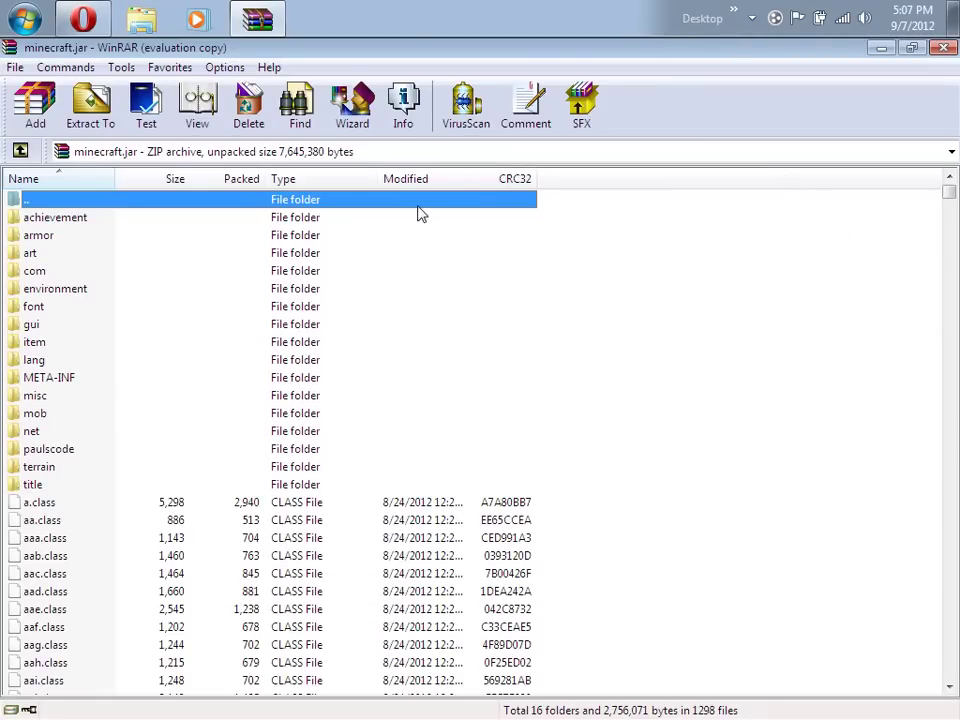
- Open the downloaded TooManyItems zip from the browser's downloads list and select all its files except the parent folder entry
key("alt+Tab")
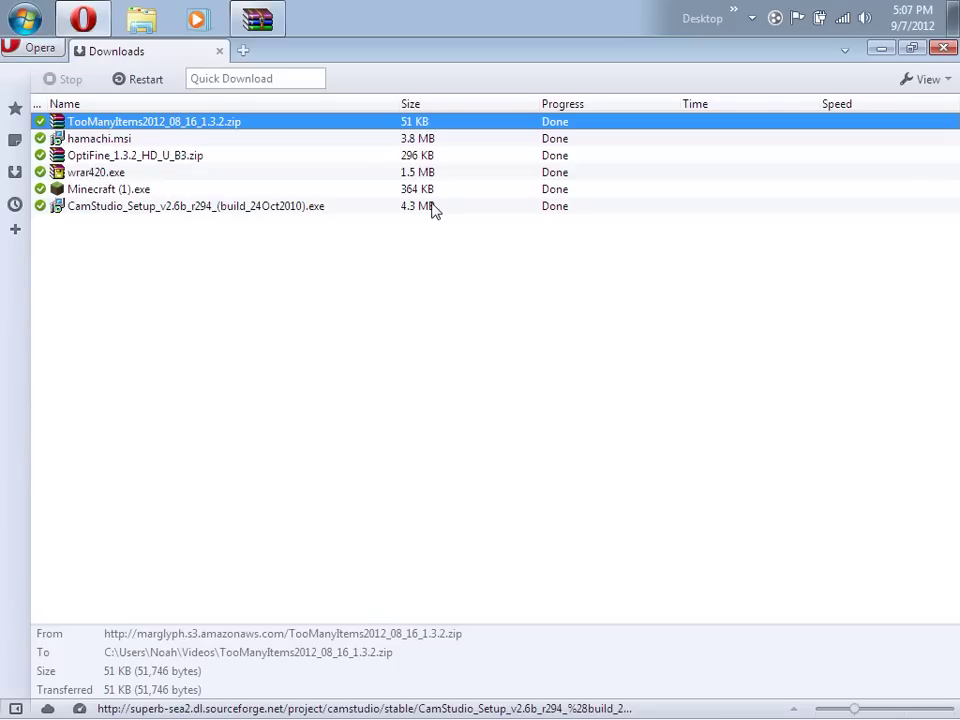
double_click(181, 129)
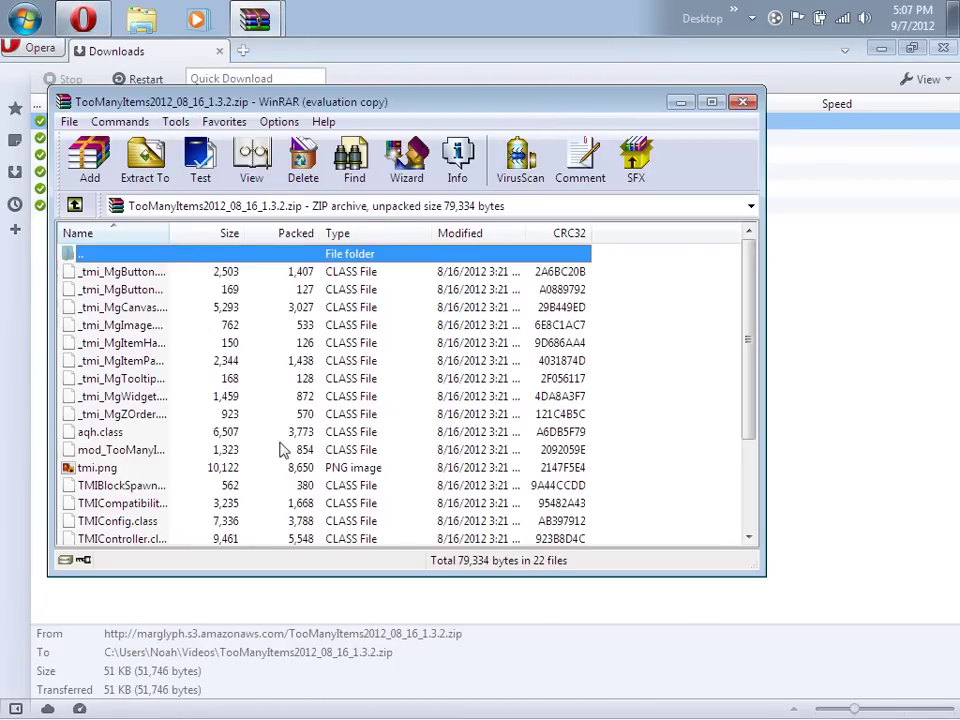
key("ctrl+a")
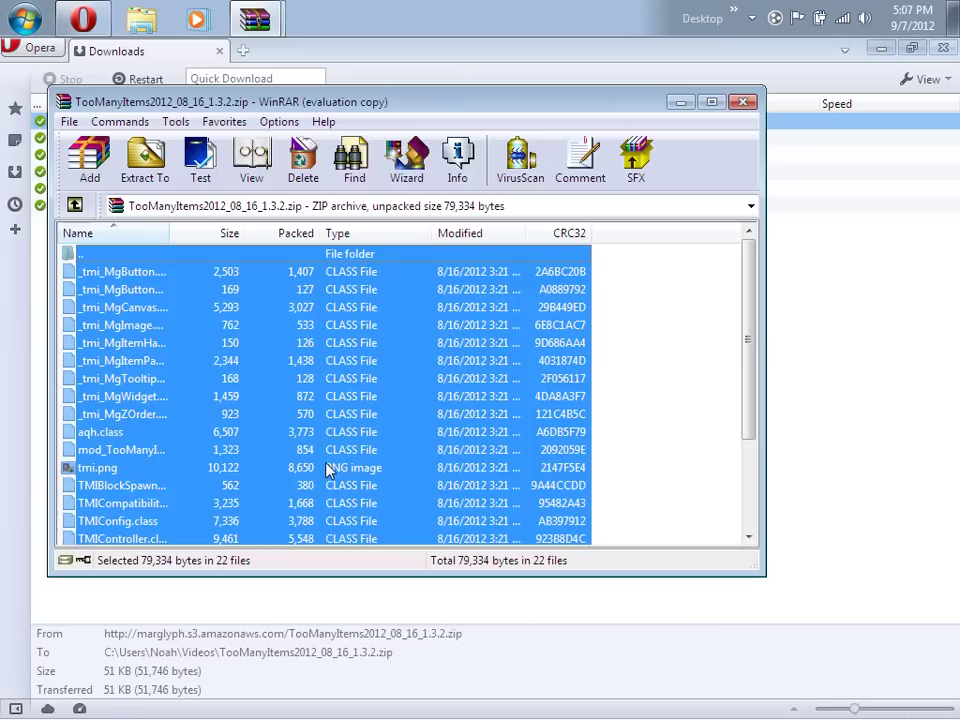
left_click(333, 256, "ctrl")
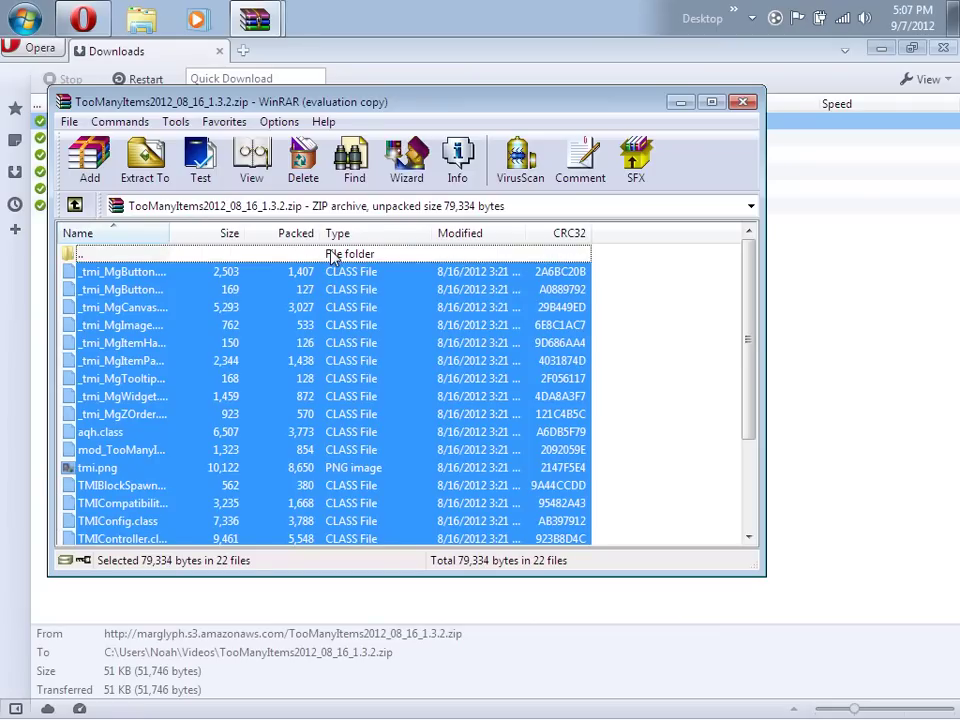
- Place the TooManyItems archive beside minecraft.jar and add the selected mod files to minecraft.jar
left_click(262, 28)
left_click(195, 61)
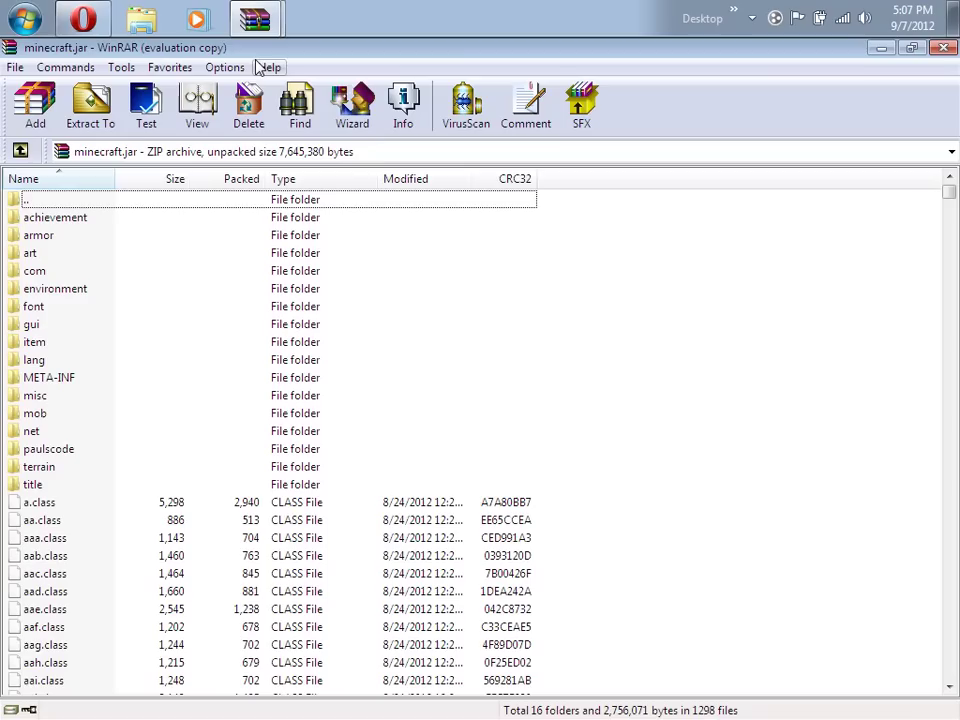
left_click(258, 26)
left_click(253, 93)
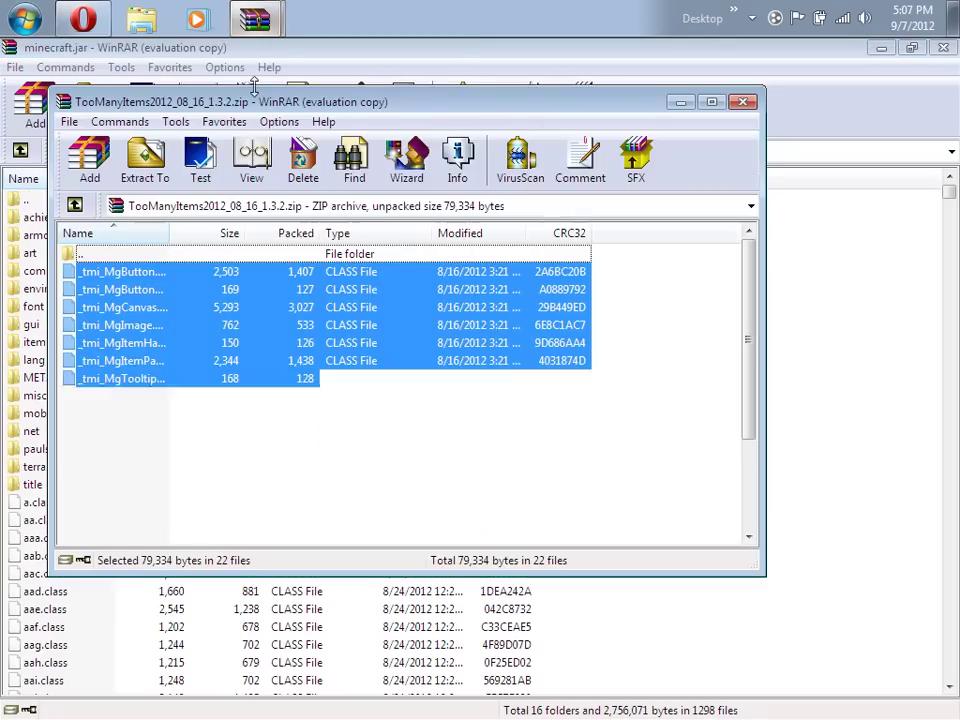
left_click_drag(377, 112, 551, 78)
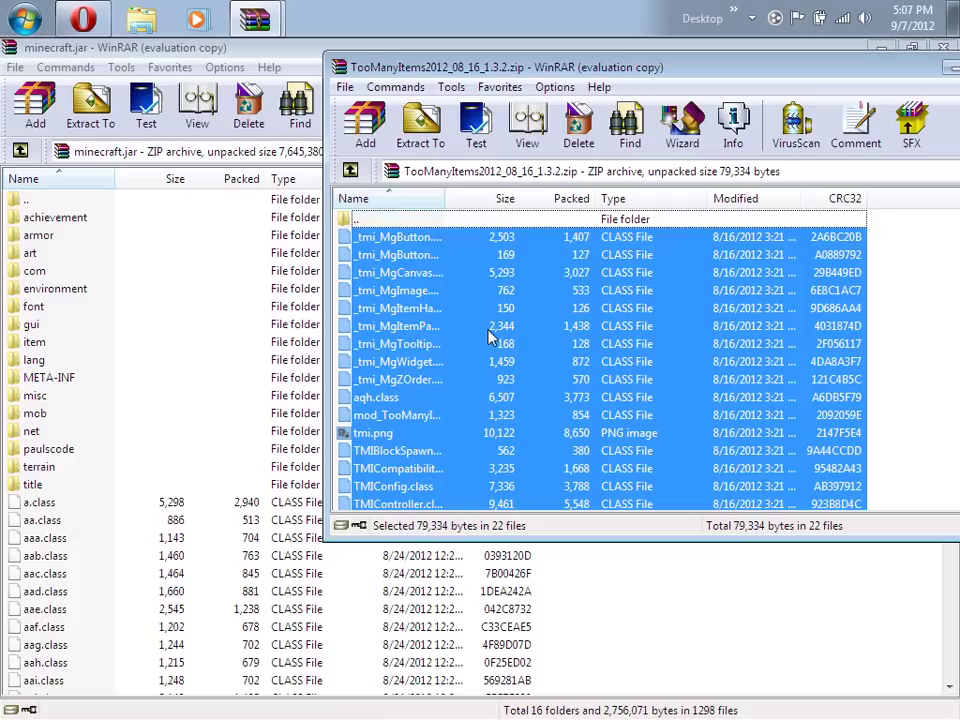
left_click_drag(490, 337, 168, 625)
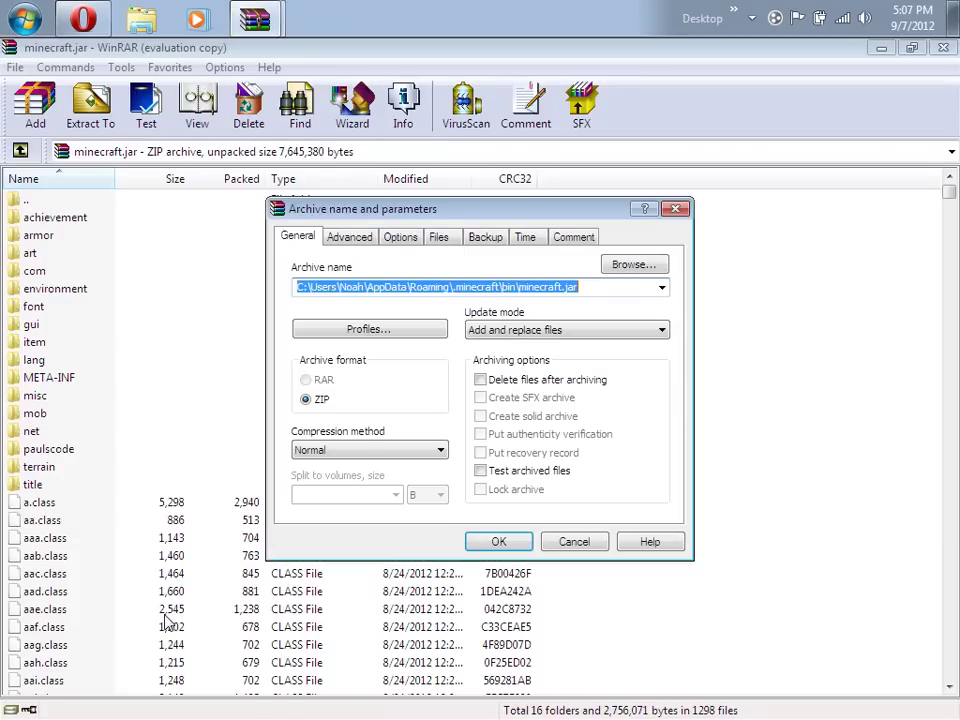
left_click(493, 541)
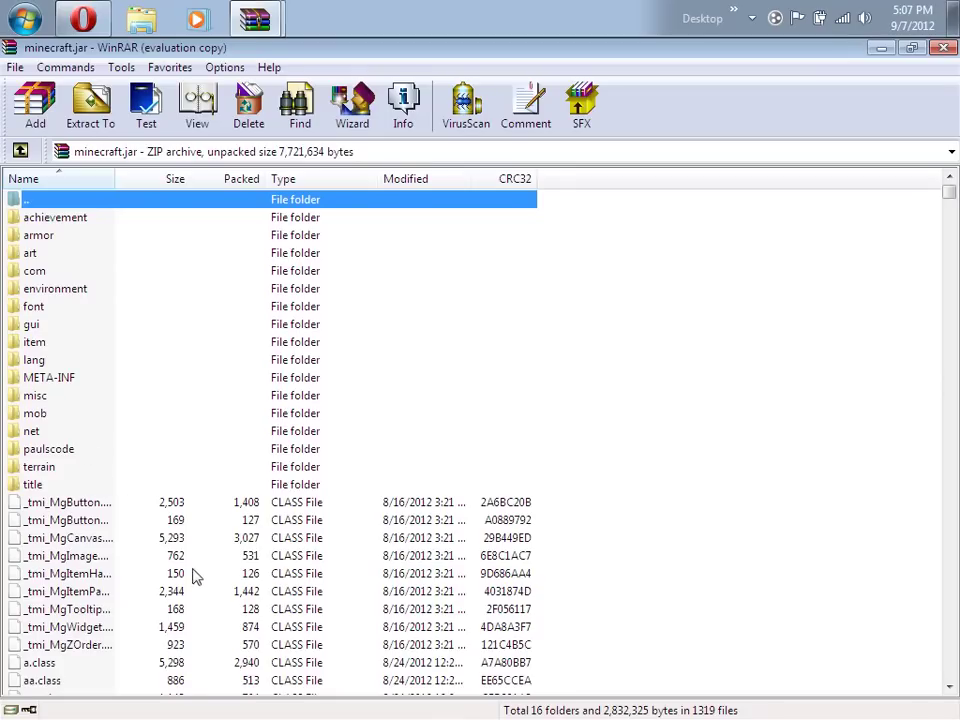
left_click(75, 537)
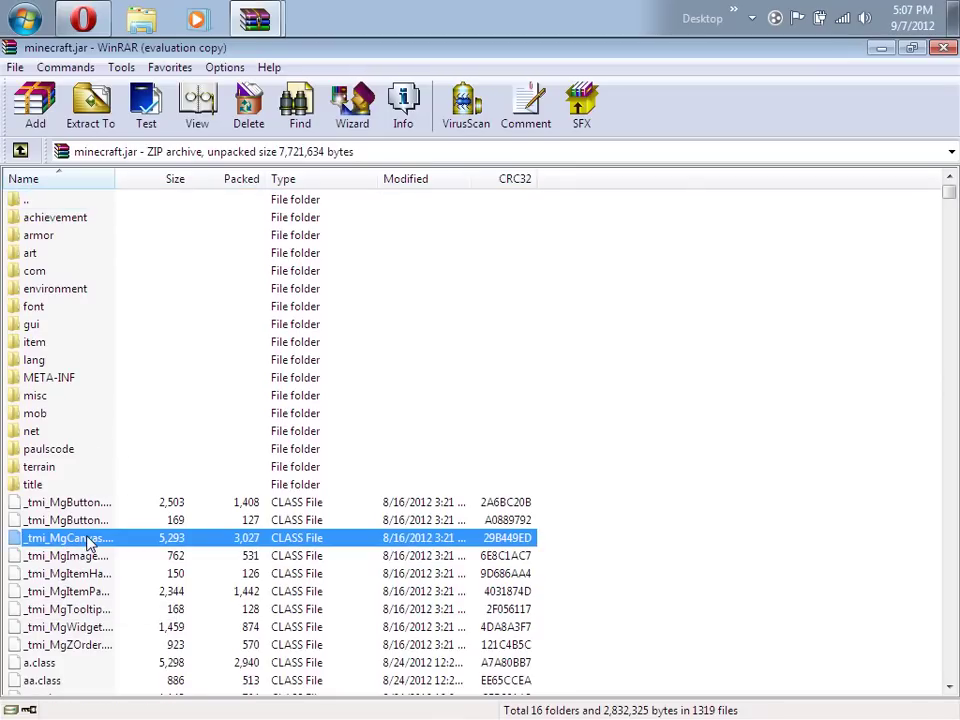
left_click(88, 575)
left_click(93, 608)
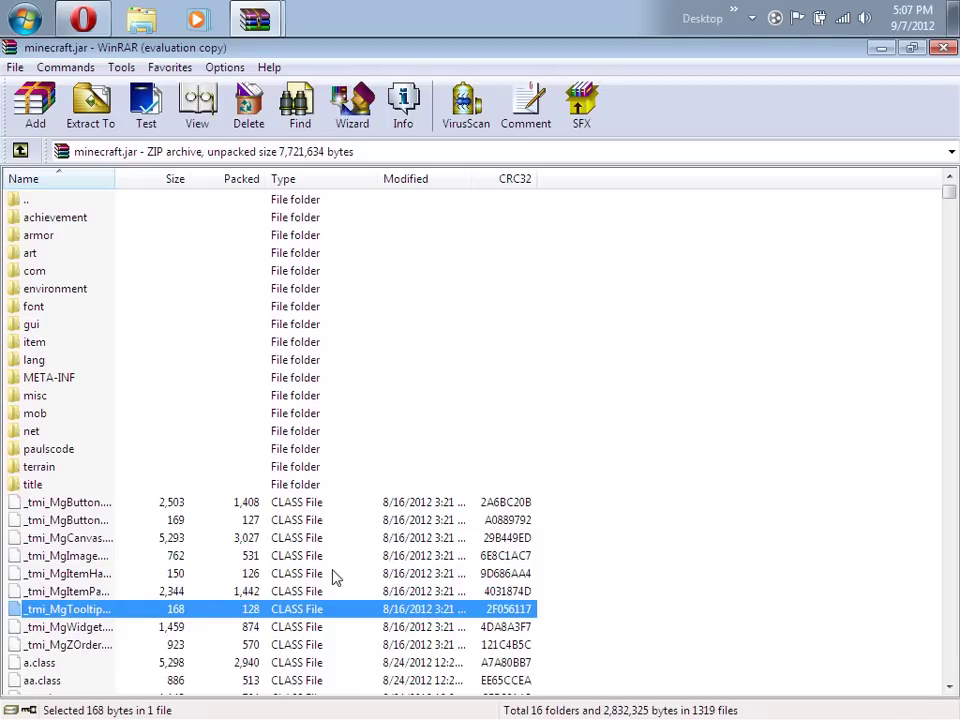
- Delete the META-INF folder from minecraft.jar
left_click(36, 382)
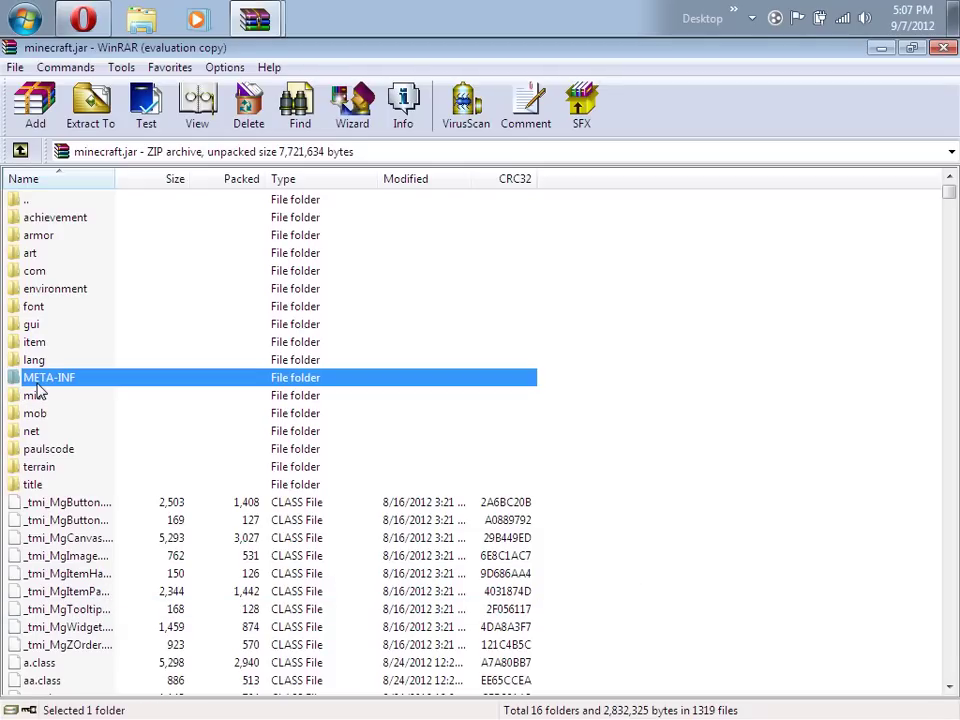
key("Delete")
left_click(496, 453)
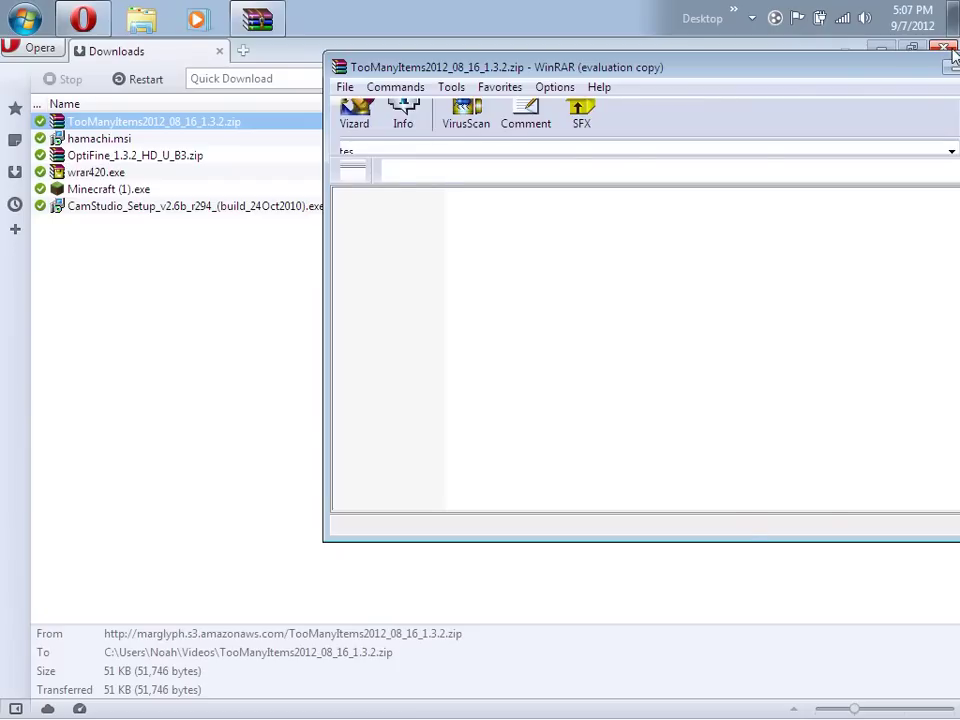
- Close the TooManyItems archive window and the browser to return to the desktop
key("ctrl+a")
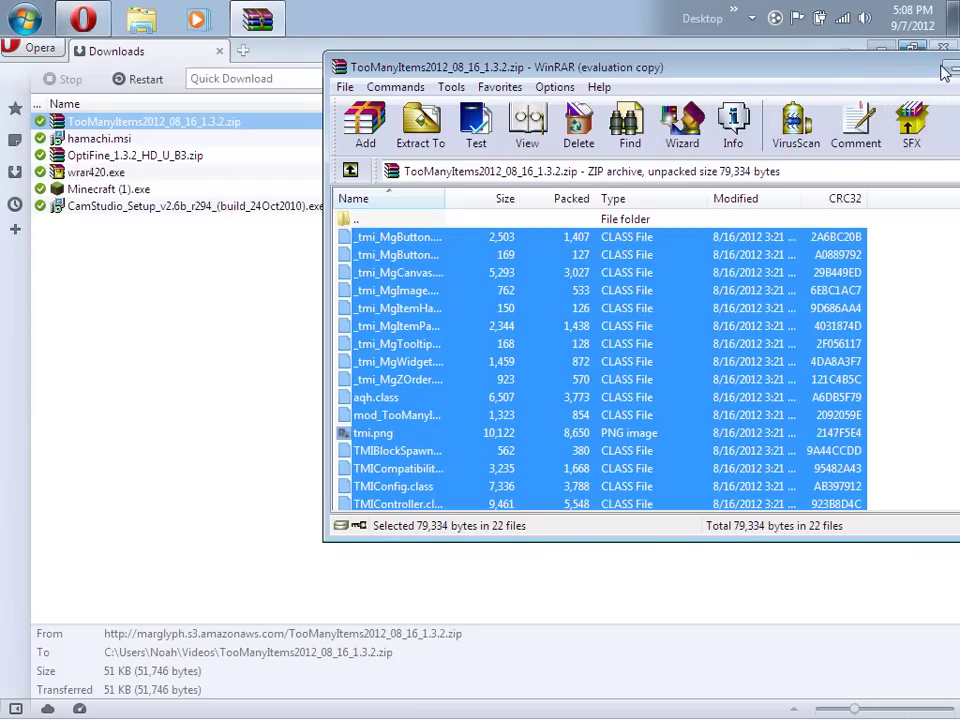
left_click_drag(889, 64, 729, 71)
left_click(853, 58)
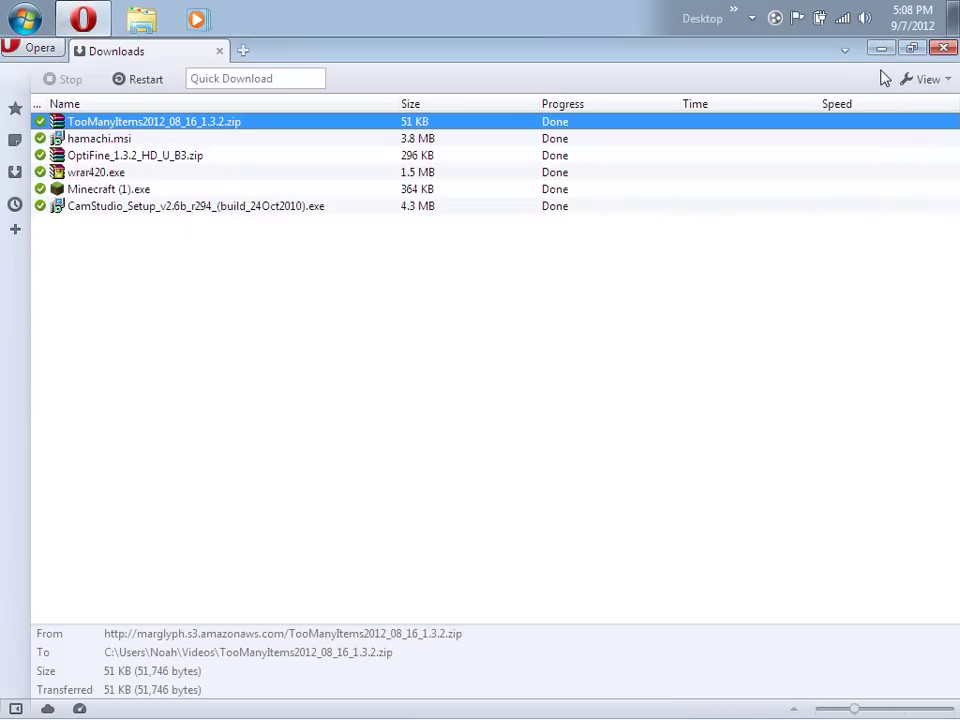
left_click(938, 48)
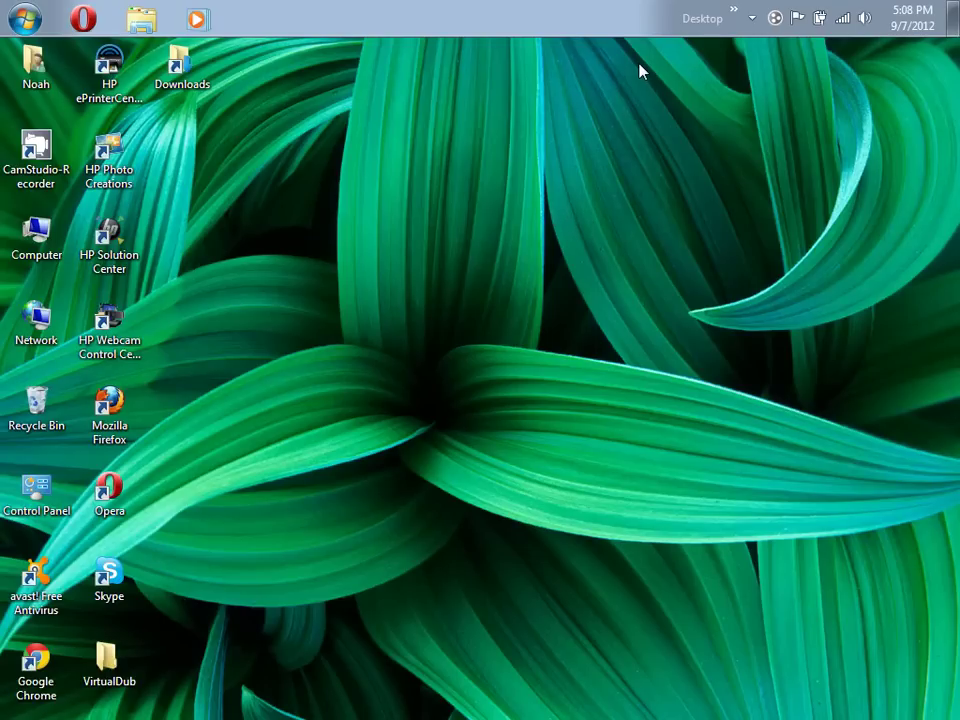
left_click_drag(640, 50, 755, 519)
left_click_drag(230, 44, 331, 229)
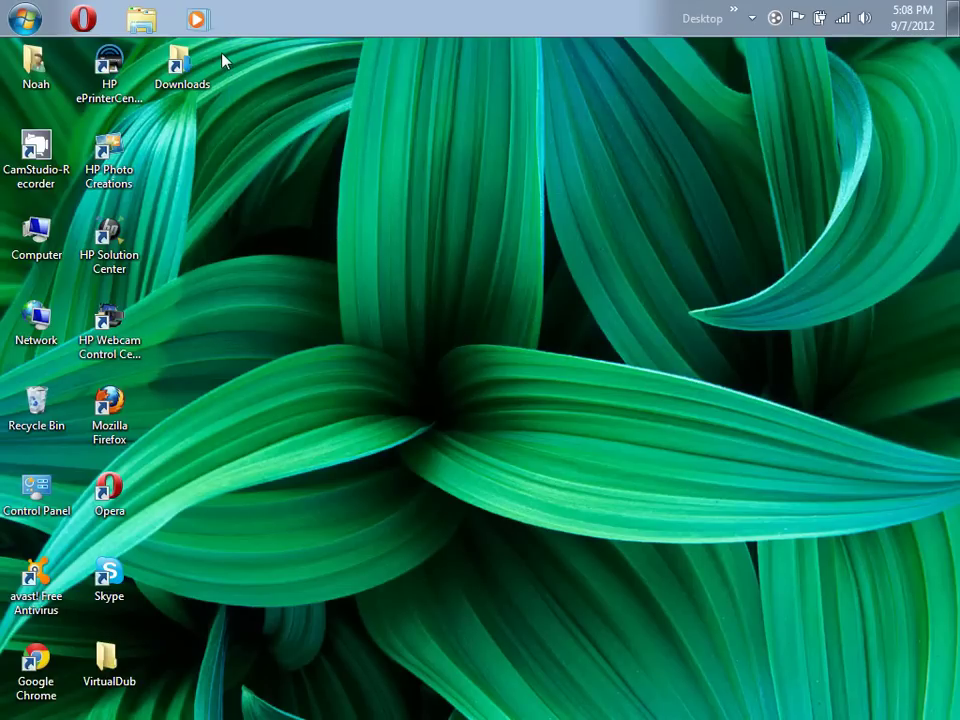